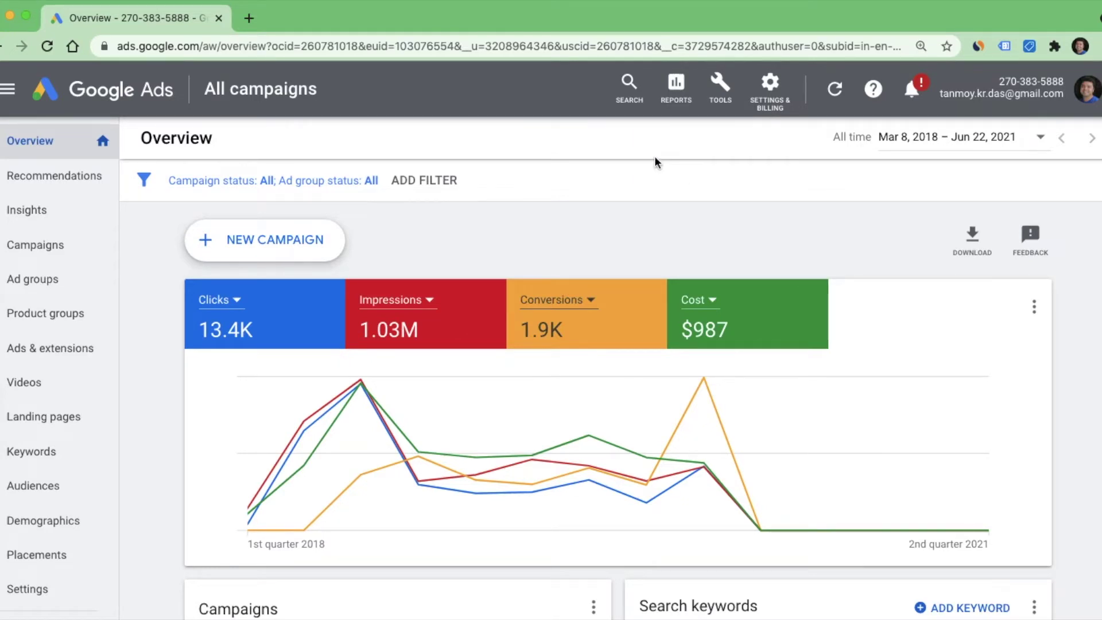
Open the Tools menu from the Google Ads top header
{"action": "left_click", "coordinate": [720, 86]}
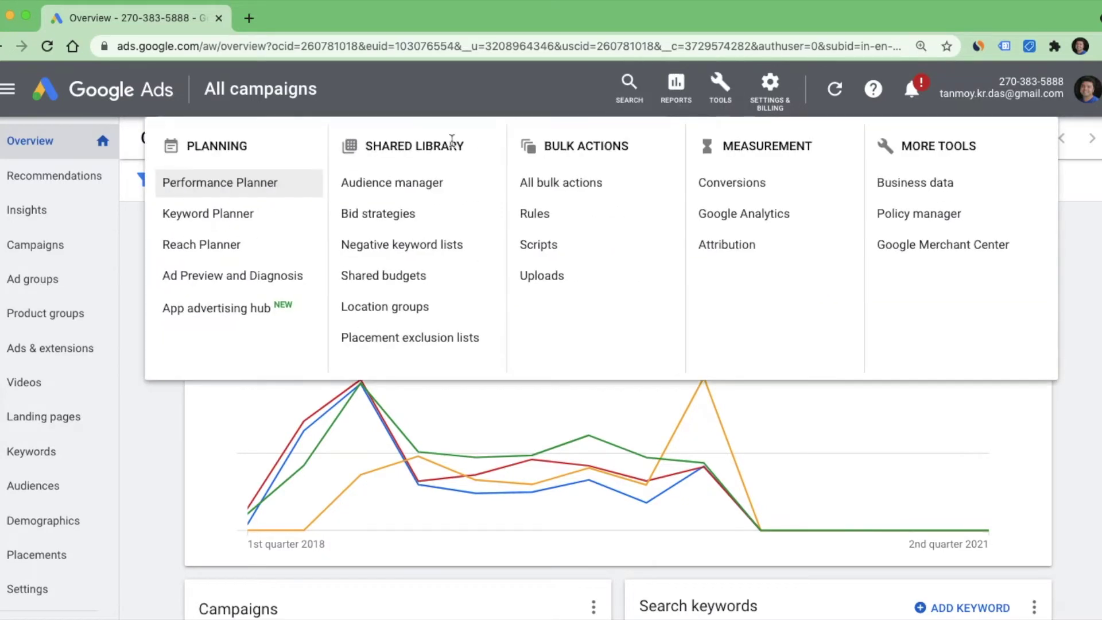
Go to Shared Library > Location groups, which lists the LocationMay9 group
{"action": "triple_click", "coordinate": [422, 147]}
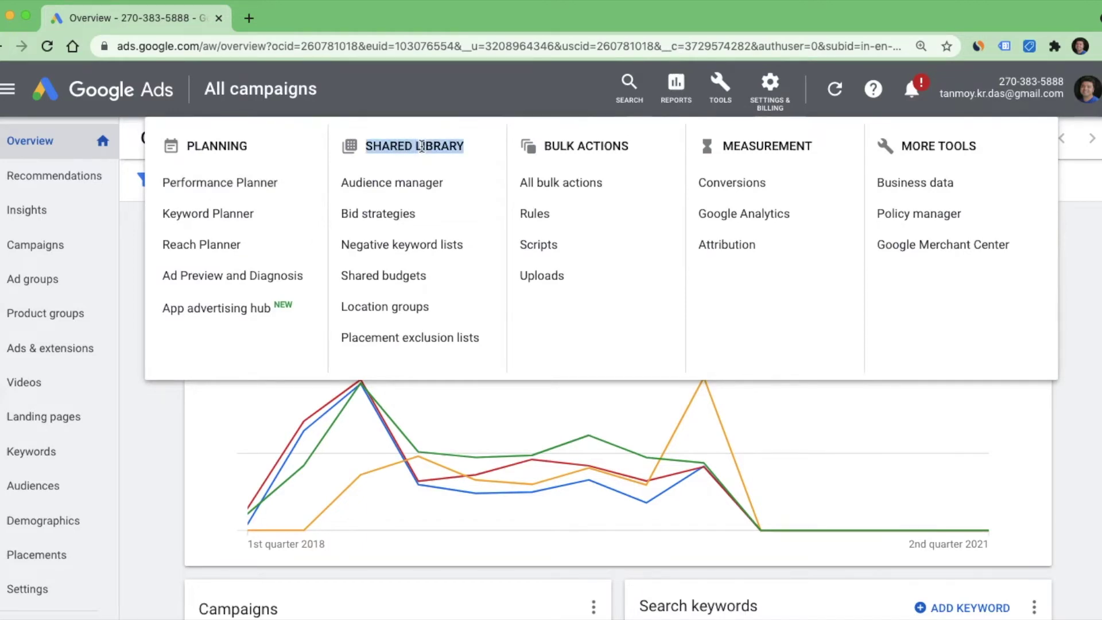
{"action": "left_click", "coordinate": [441, 319]}
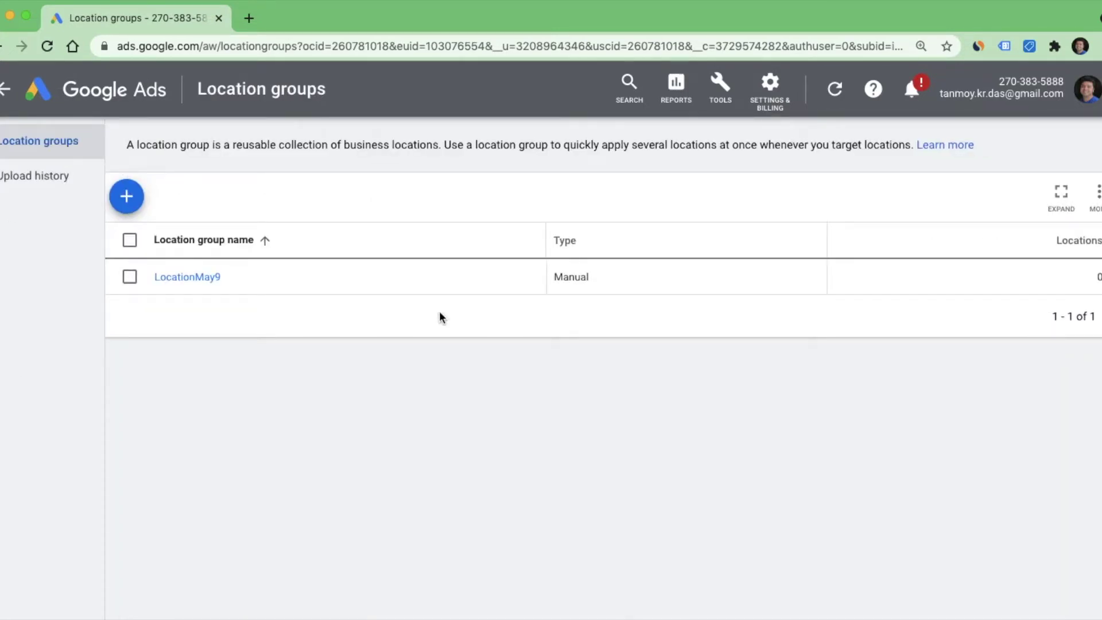
Start a new location group named LocationJune23 and switch to bulk location upload
{"action": "left_click", "coordinate": [129, 198]}
{"action": "left_click", "coordinate": [162, 220]}
{"action": "type", "text": "Location"}
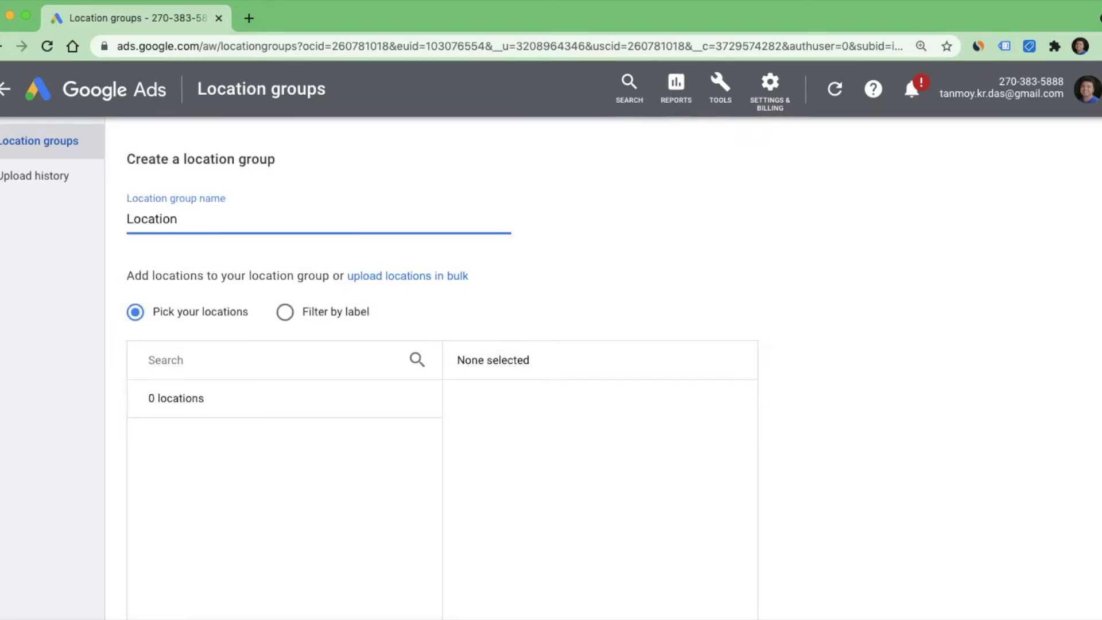
{"action": "type", "text": "June23"}
{"action": "scroll", "coordinate": [536, 456], "scroll_direction": "down", "scroll_amount": 2}
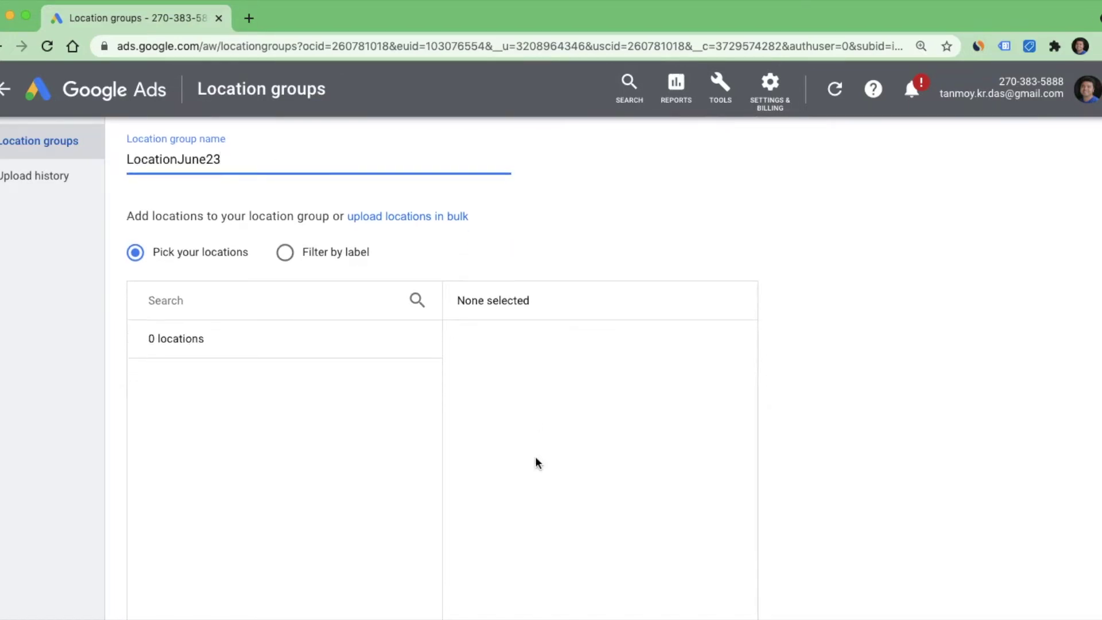
{"action": "left_click", "coordinate": [230, 409]}
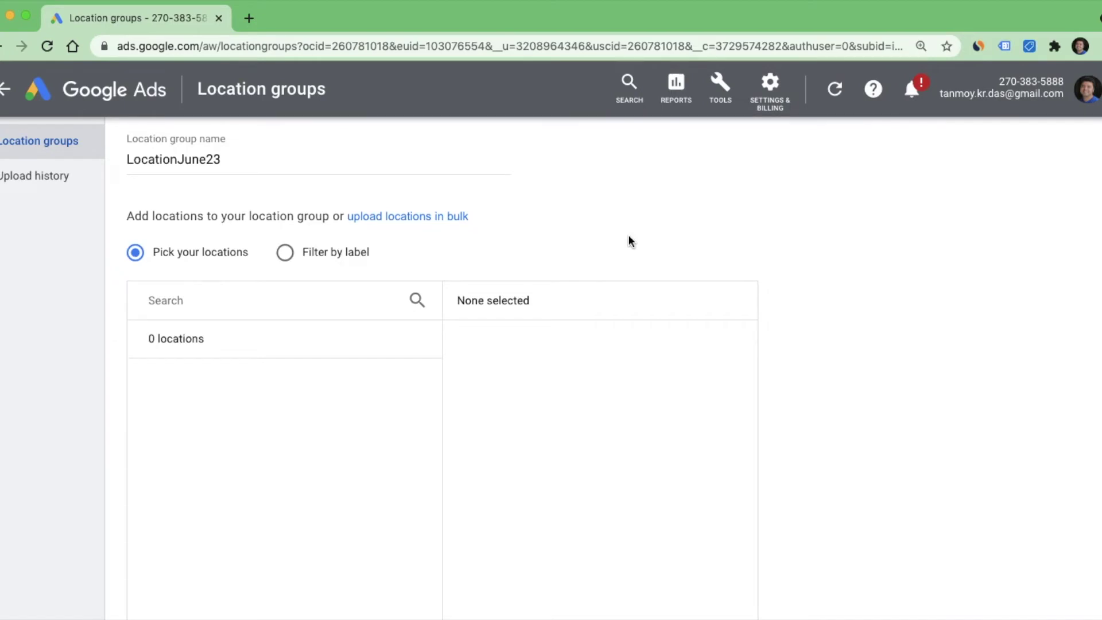
{"action": "left_click", "coordinate": [446, 217]}
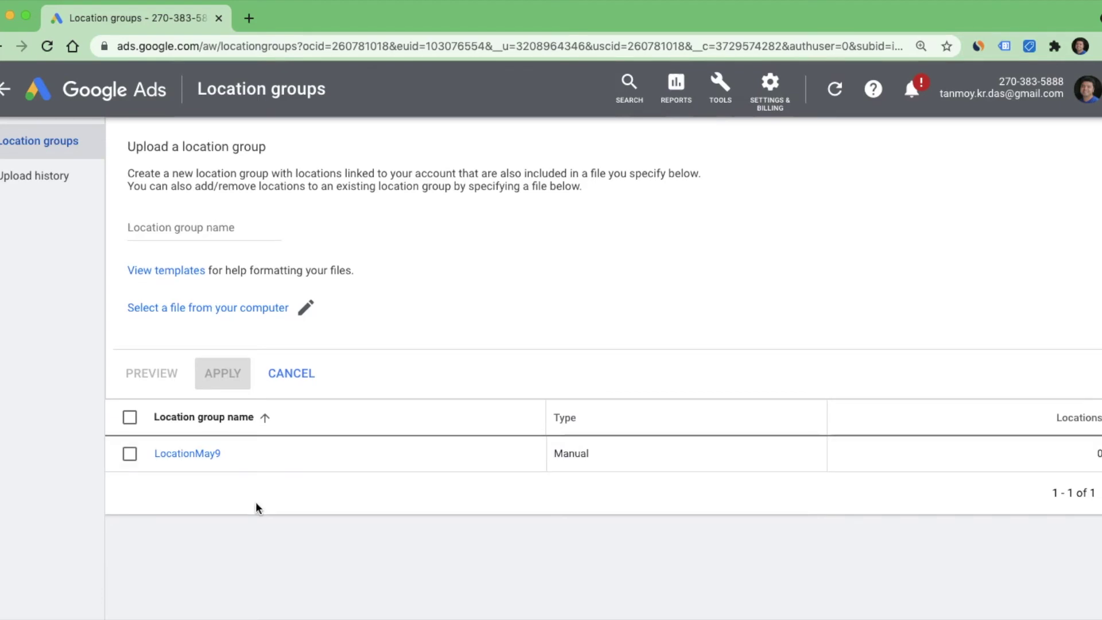
Tick and then untick the LocationMay9 checkbox on the upload form
{"action": "left_click", "coordinate": [131, 461]}
{"action": "left_click", "coordinate": [133, 466]}
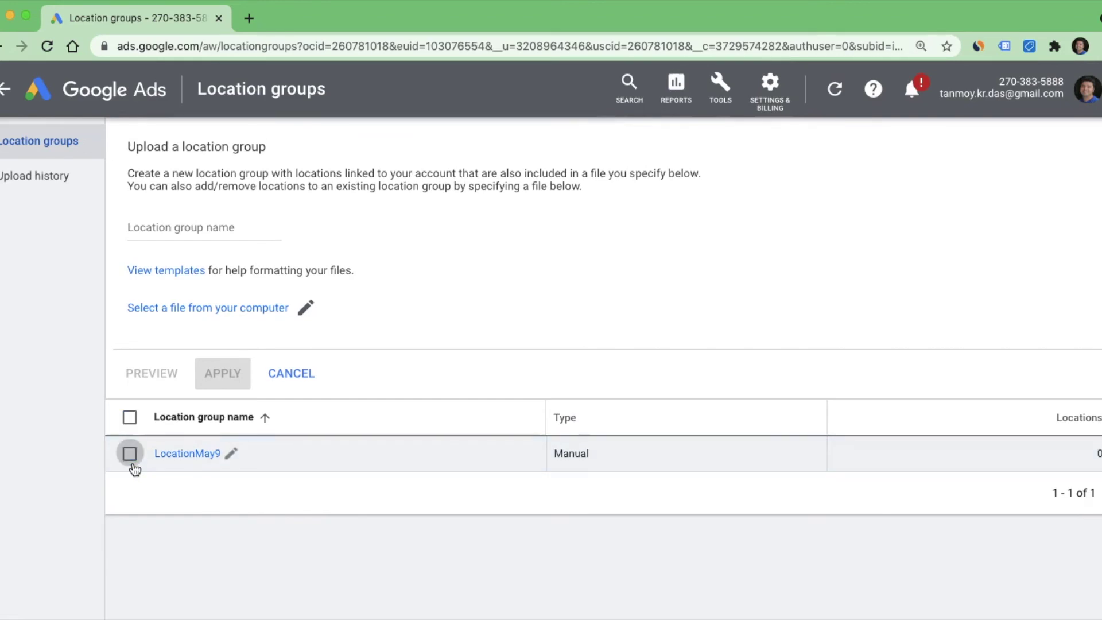